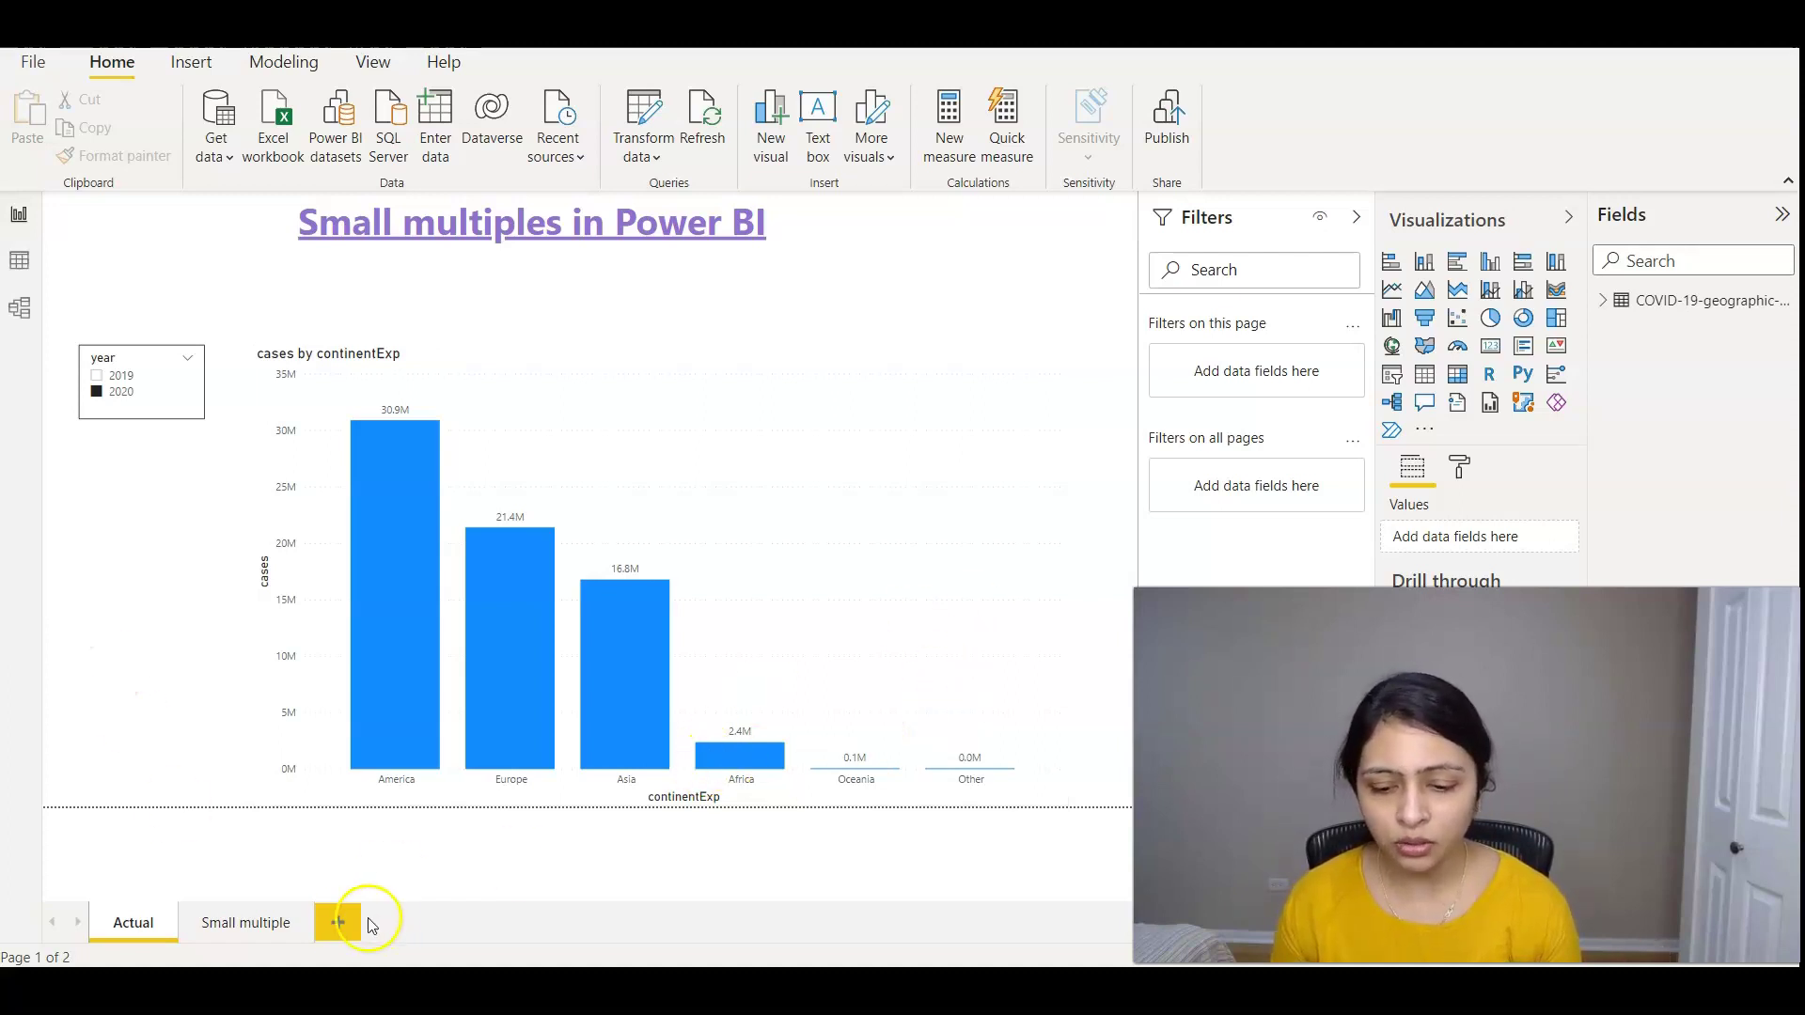
Preview the finished small multiples page, then select the cases-by-continent column chart for editing.
click(252, 930)
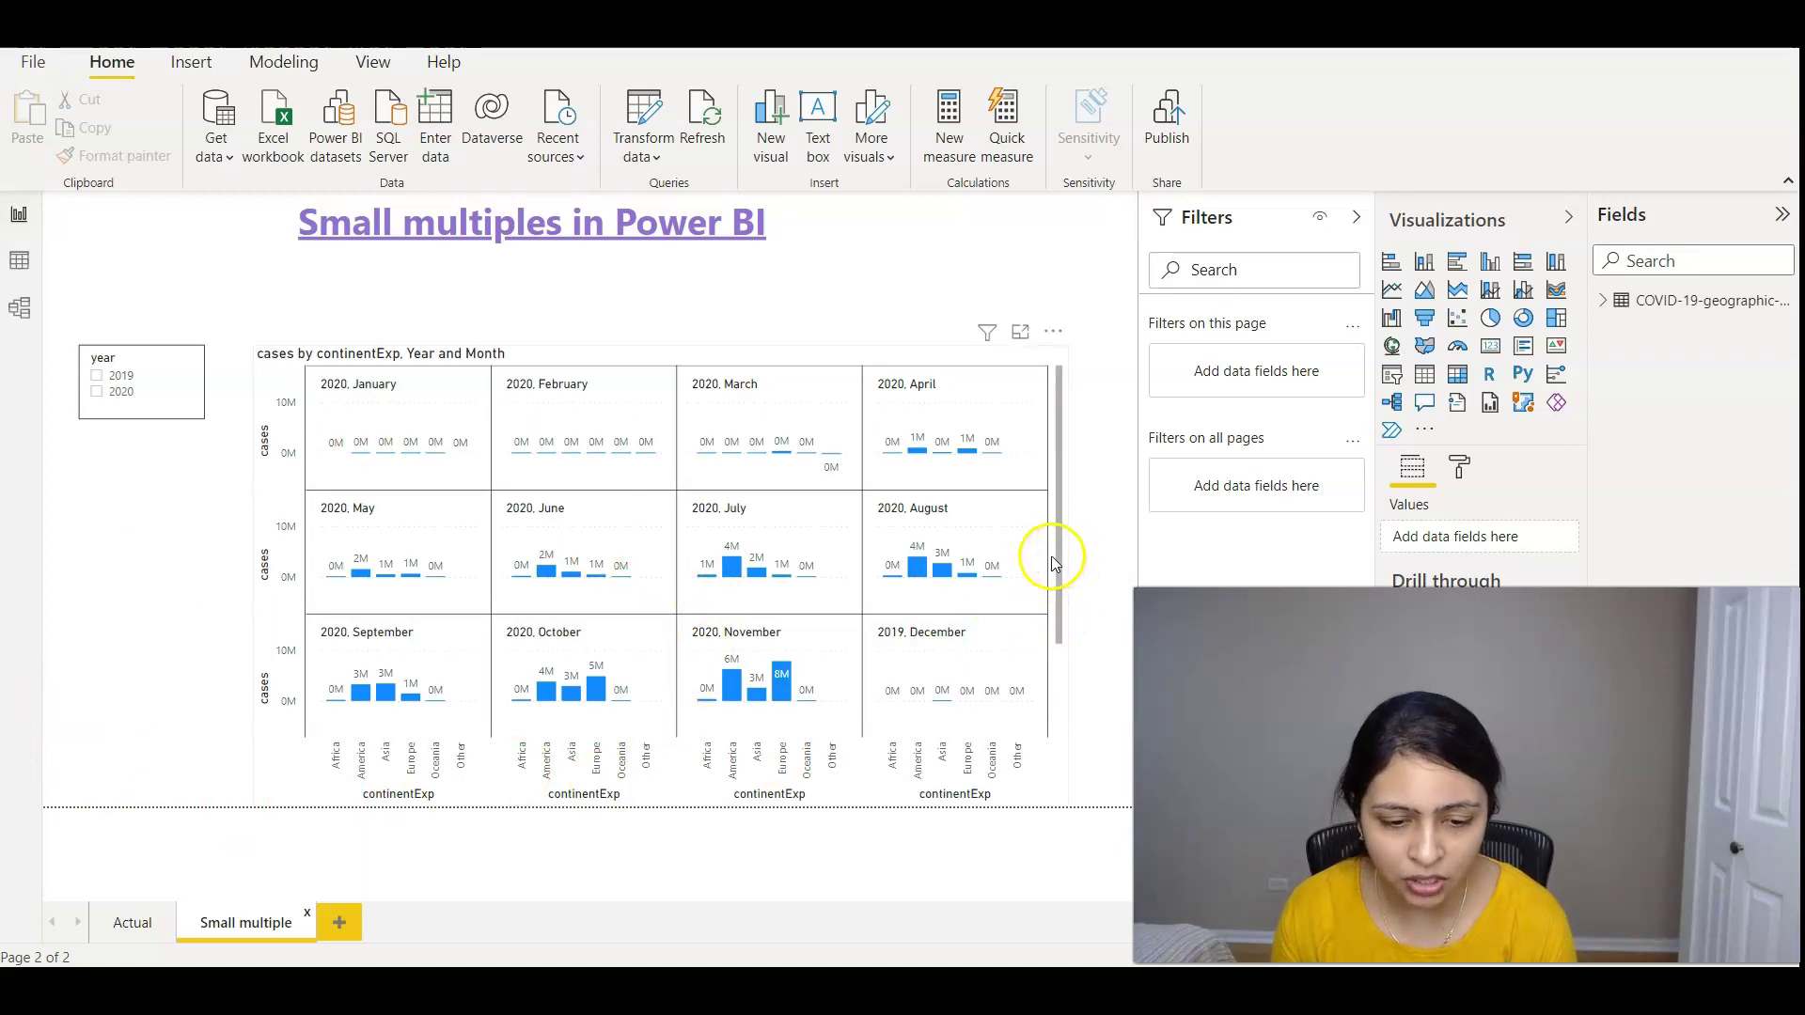
drag(1060, 555, 1058, 653)
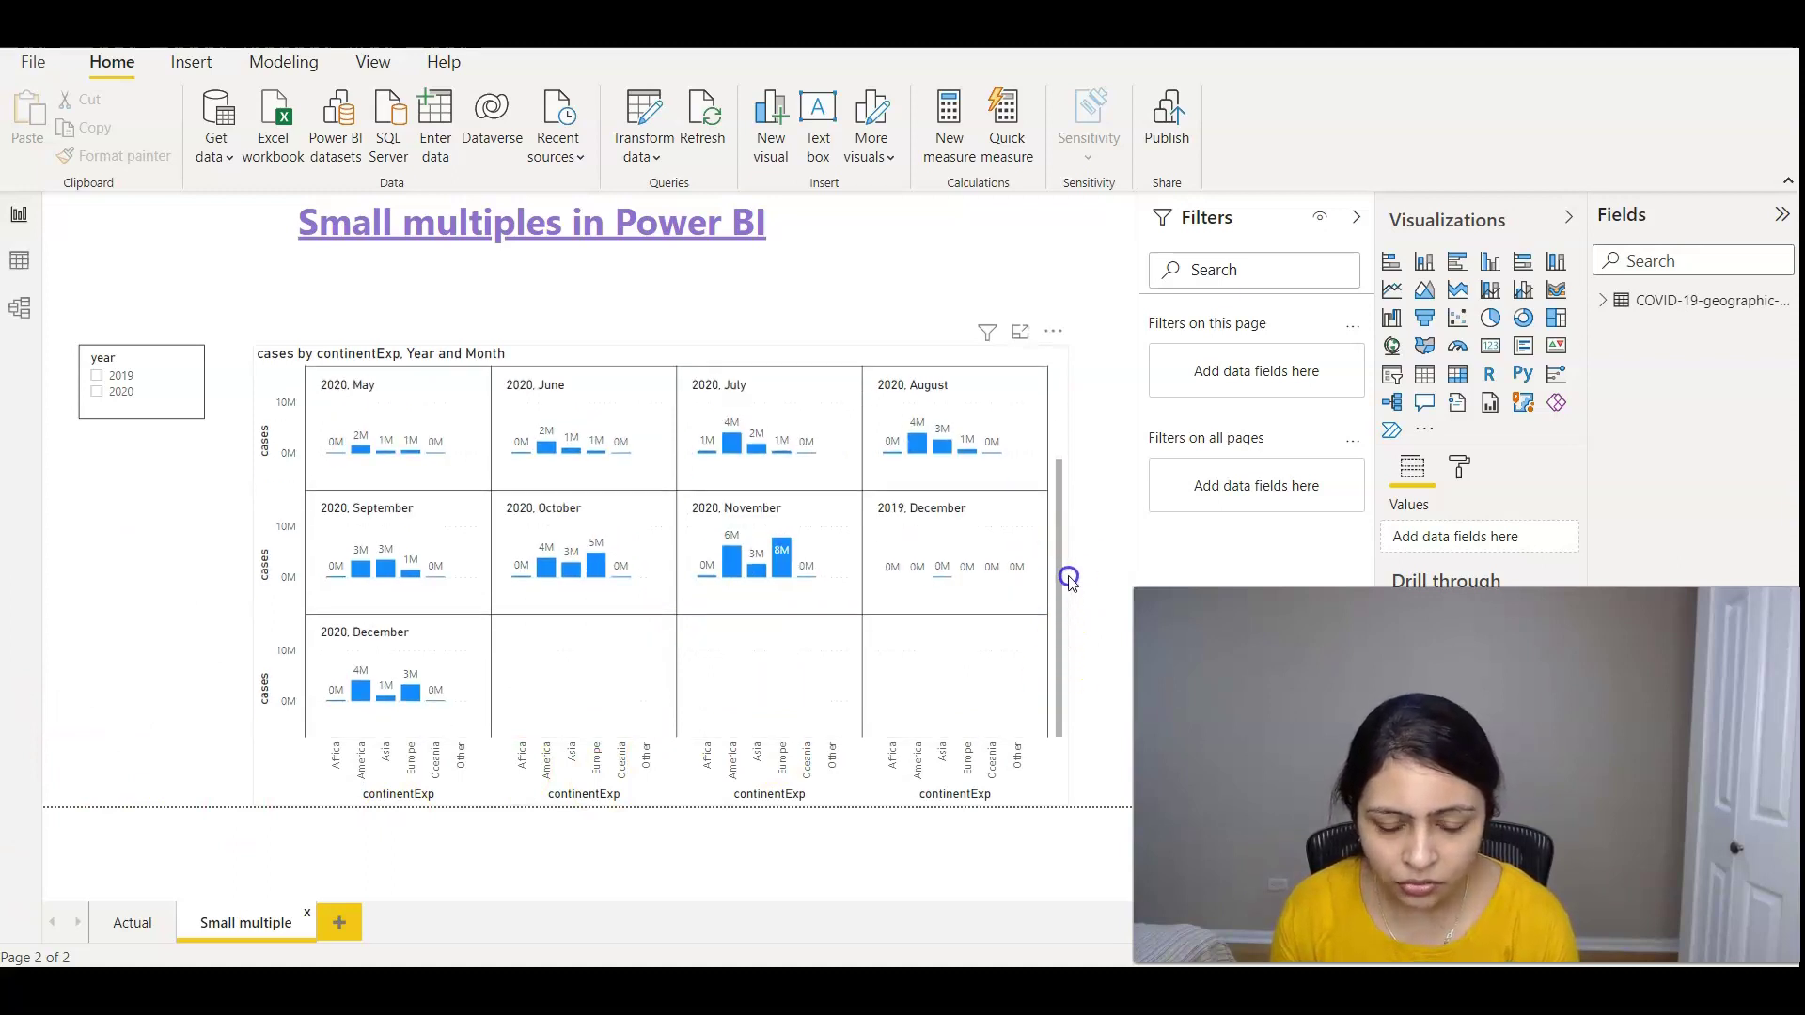
drag(1068, 572, 1070, 439)
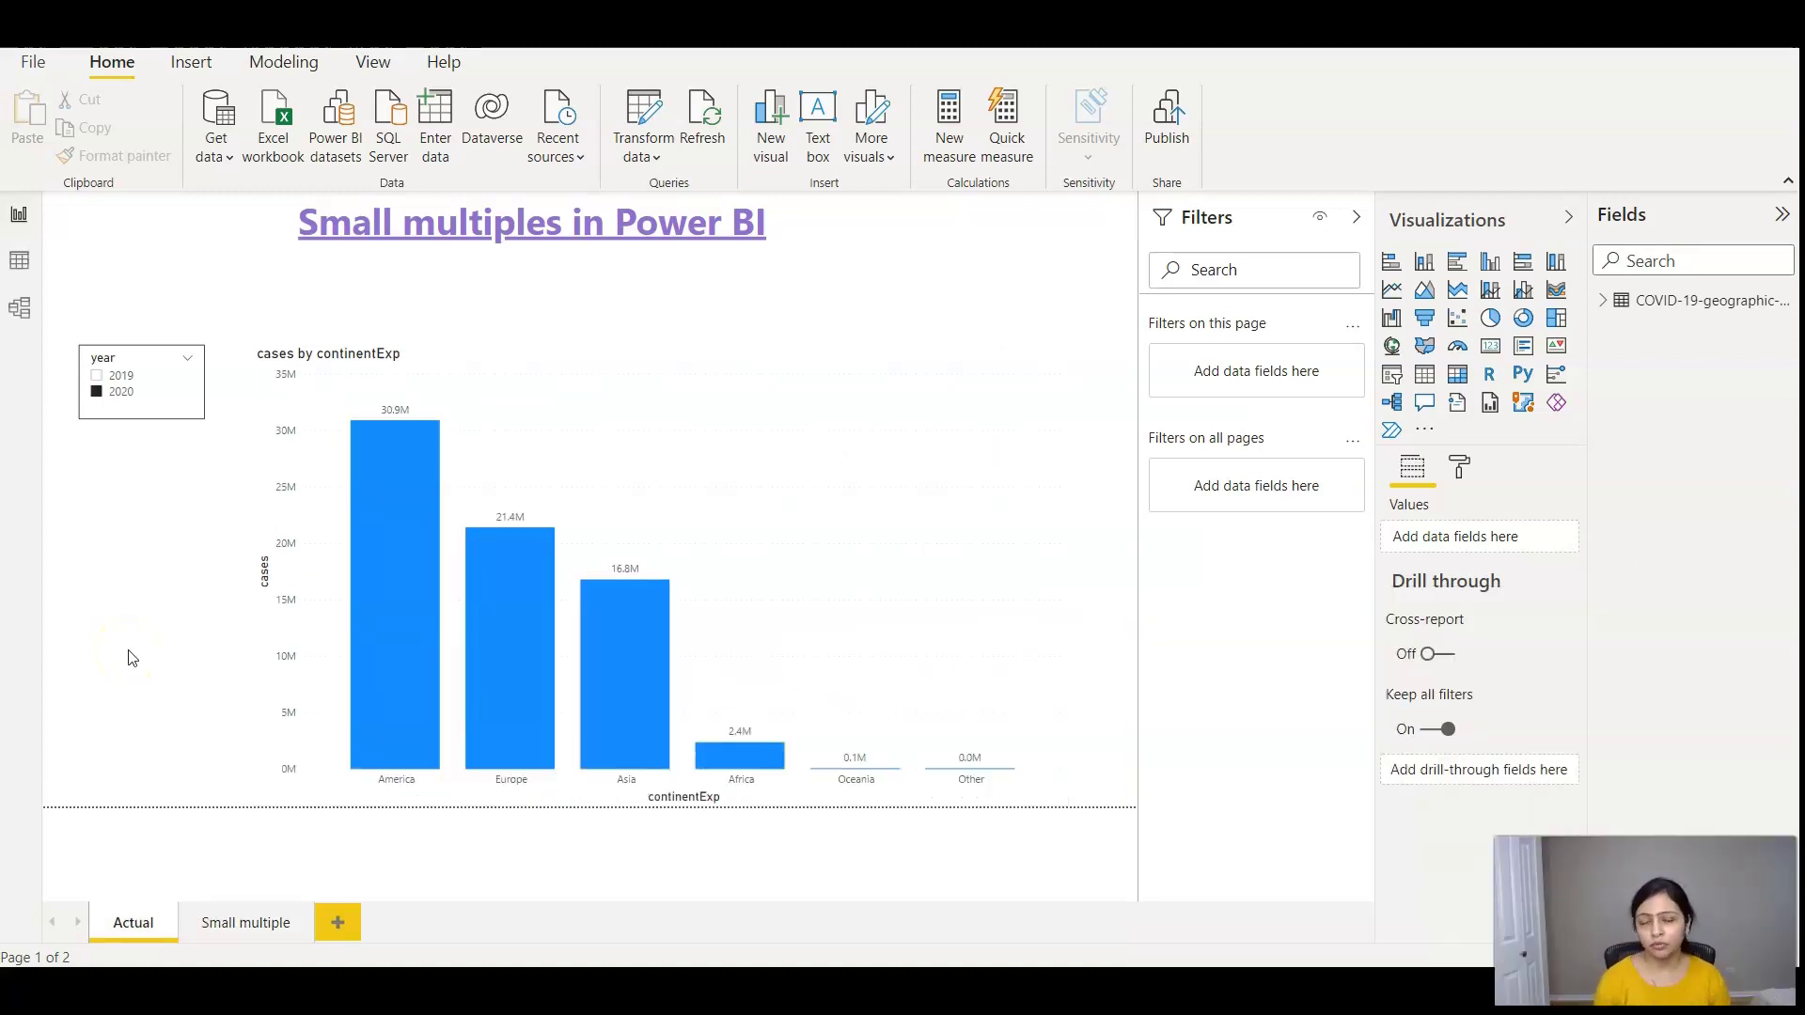
click(786, 568)
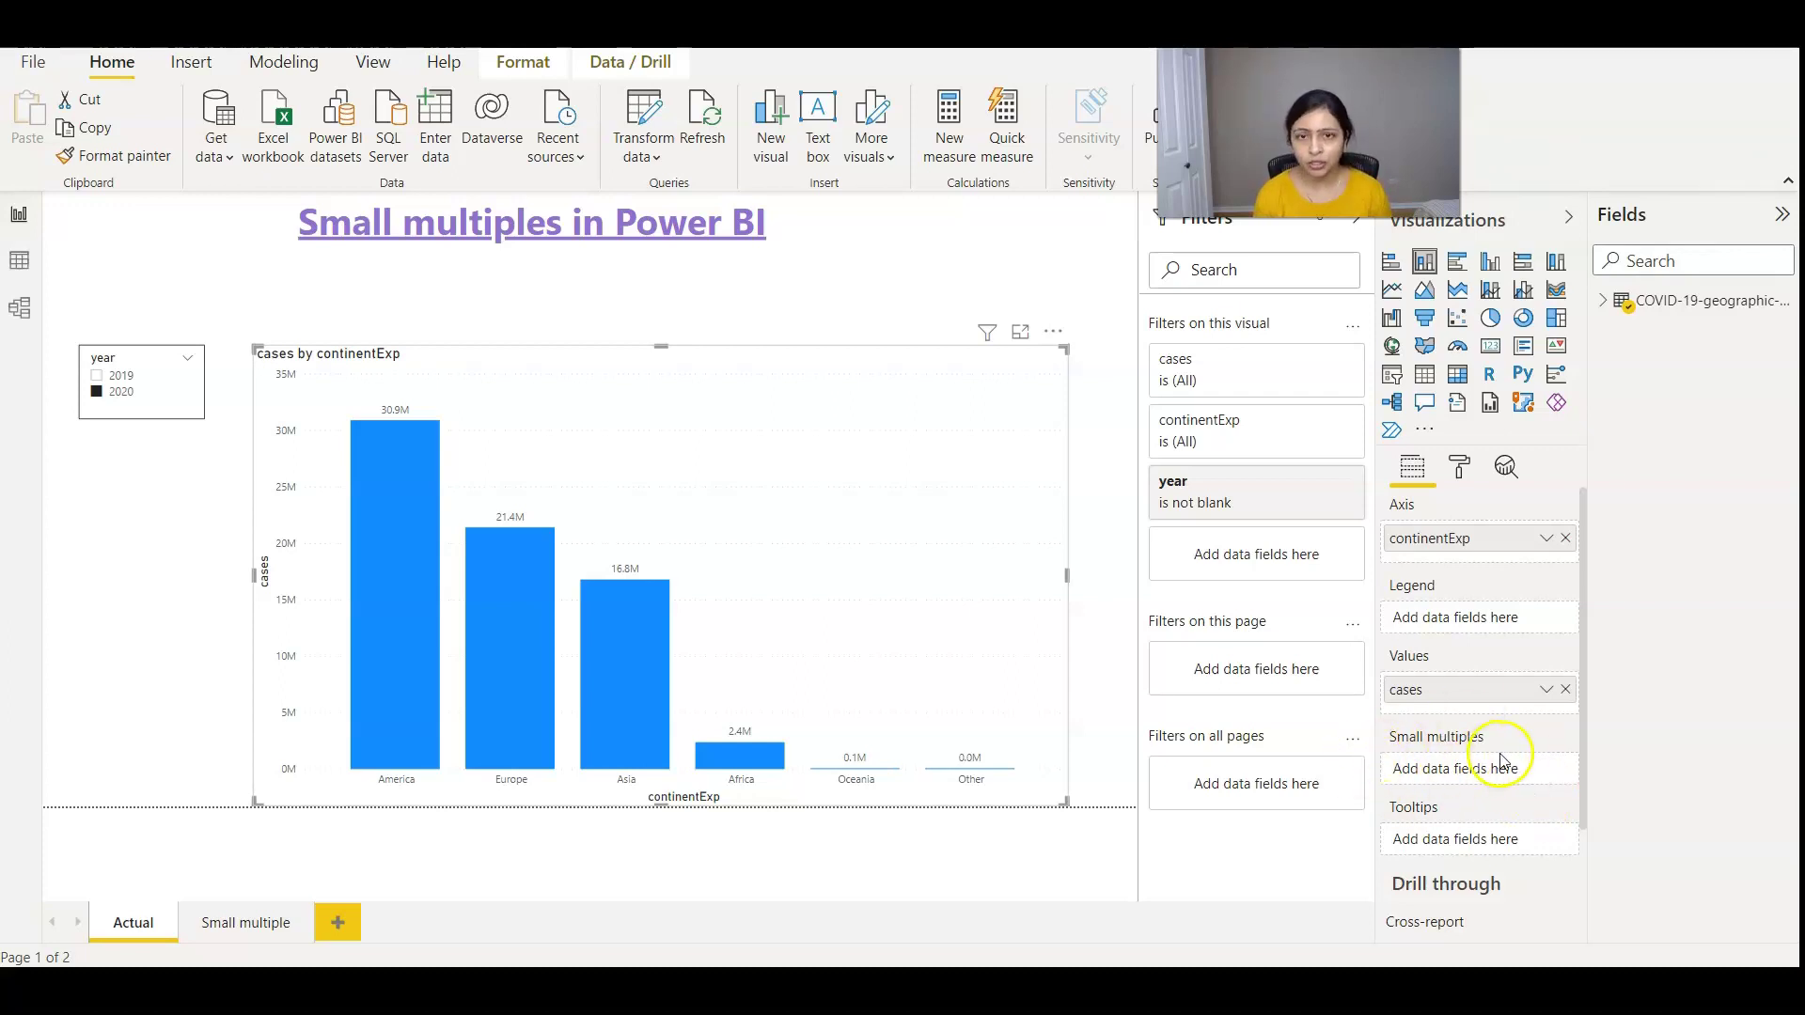
Add dateRep Year and Month from the COVID-19 table to the Small multiples well.
click(1602, 304)
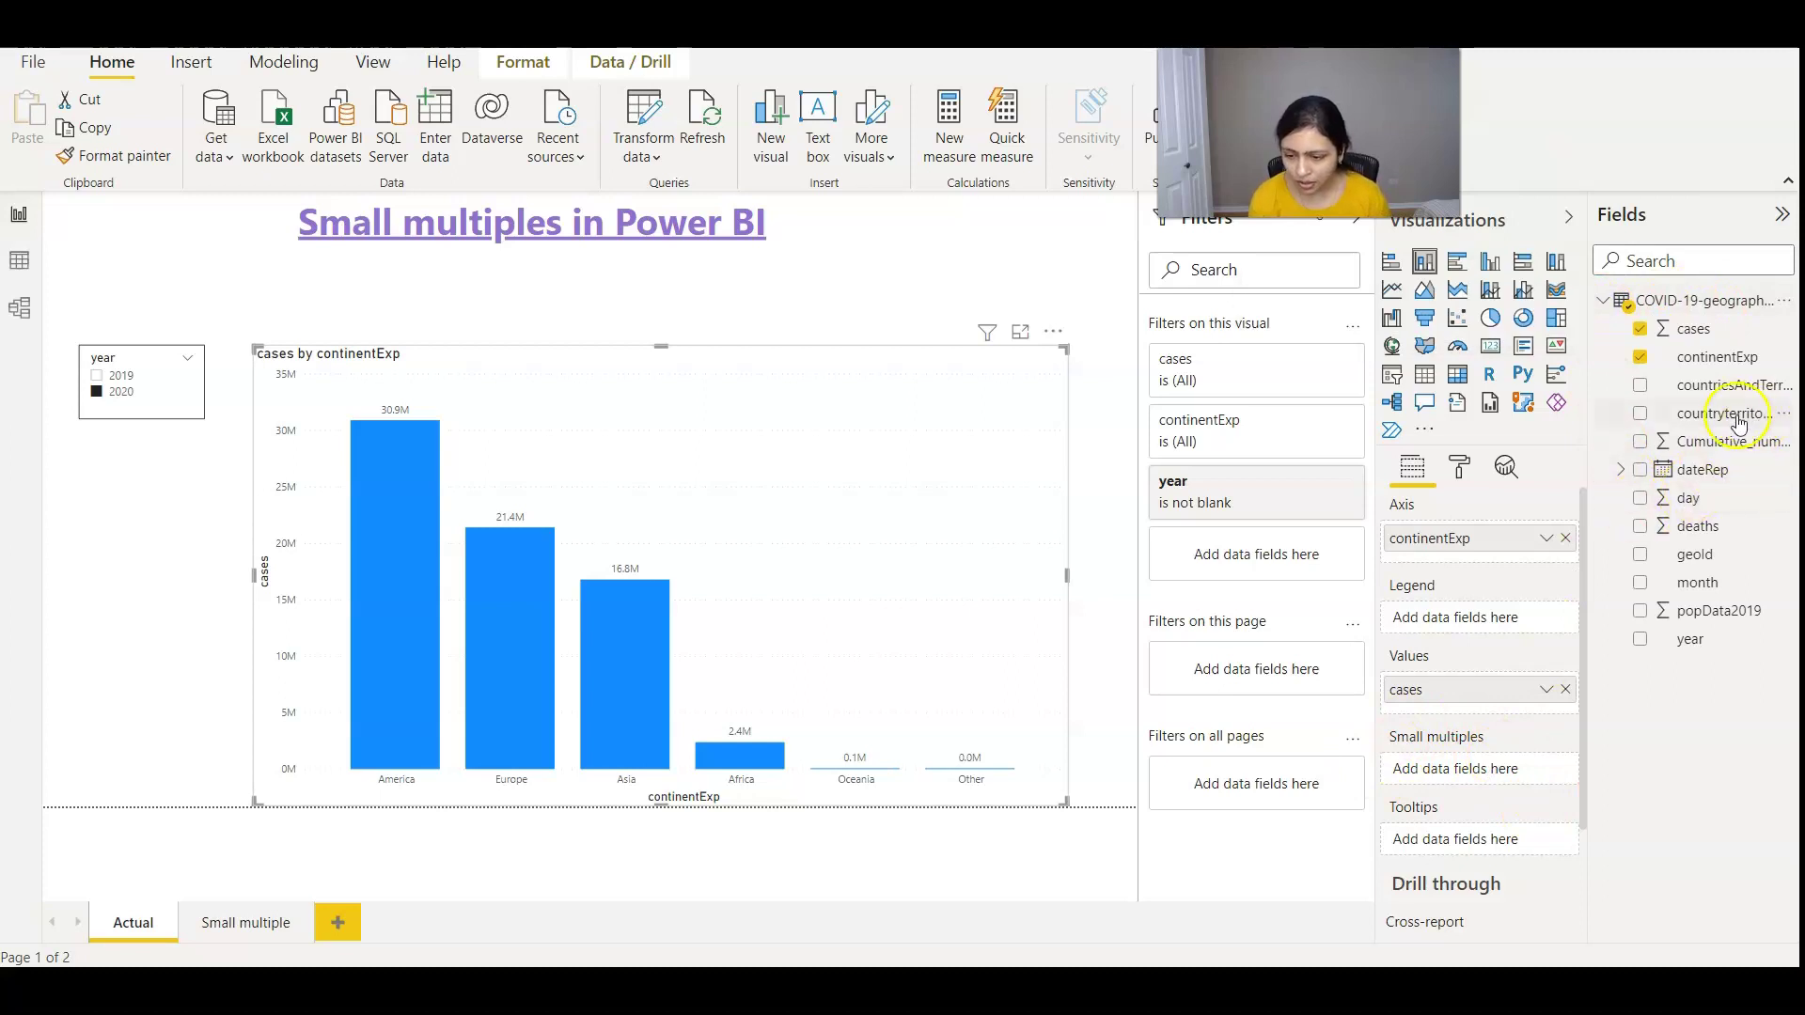
click(1621, 469)
drag(1725, 526, 1478, 773)
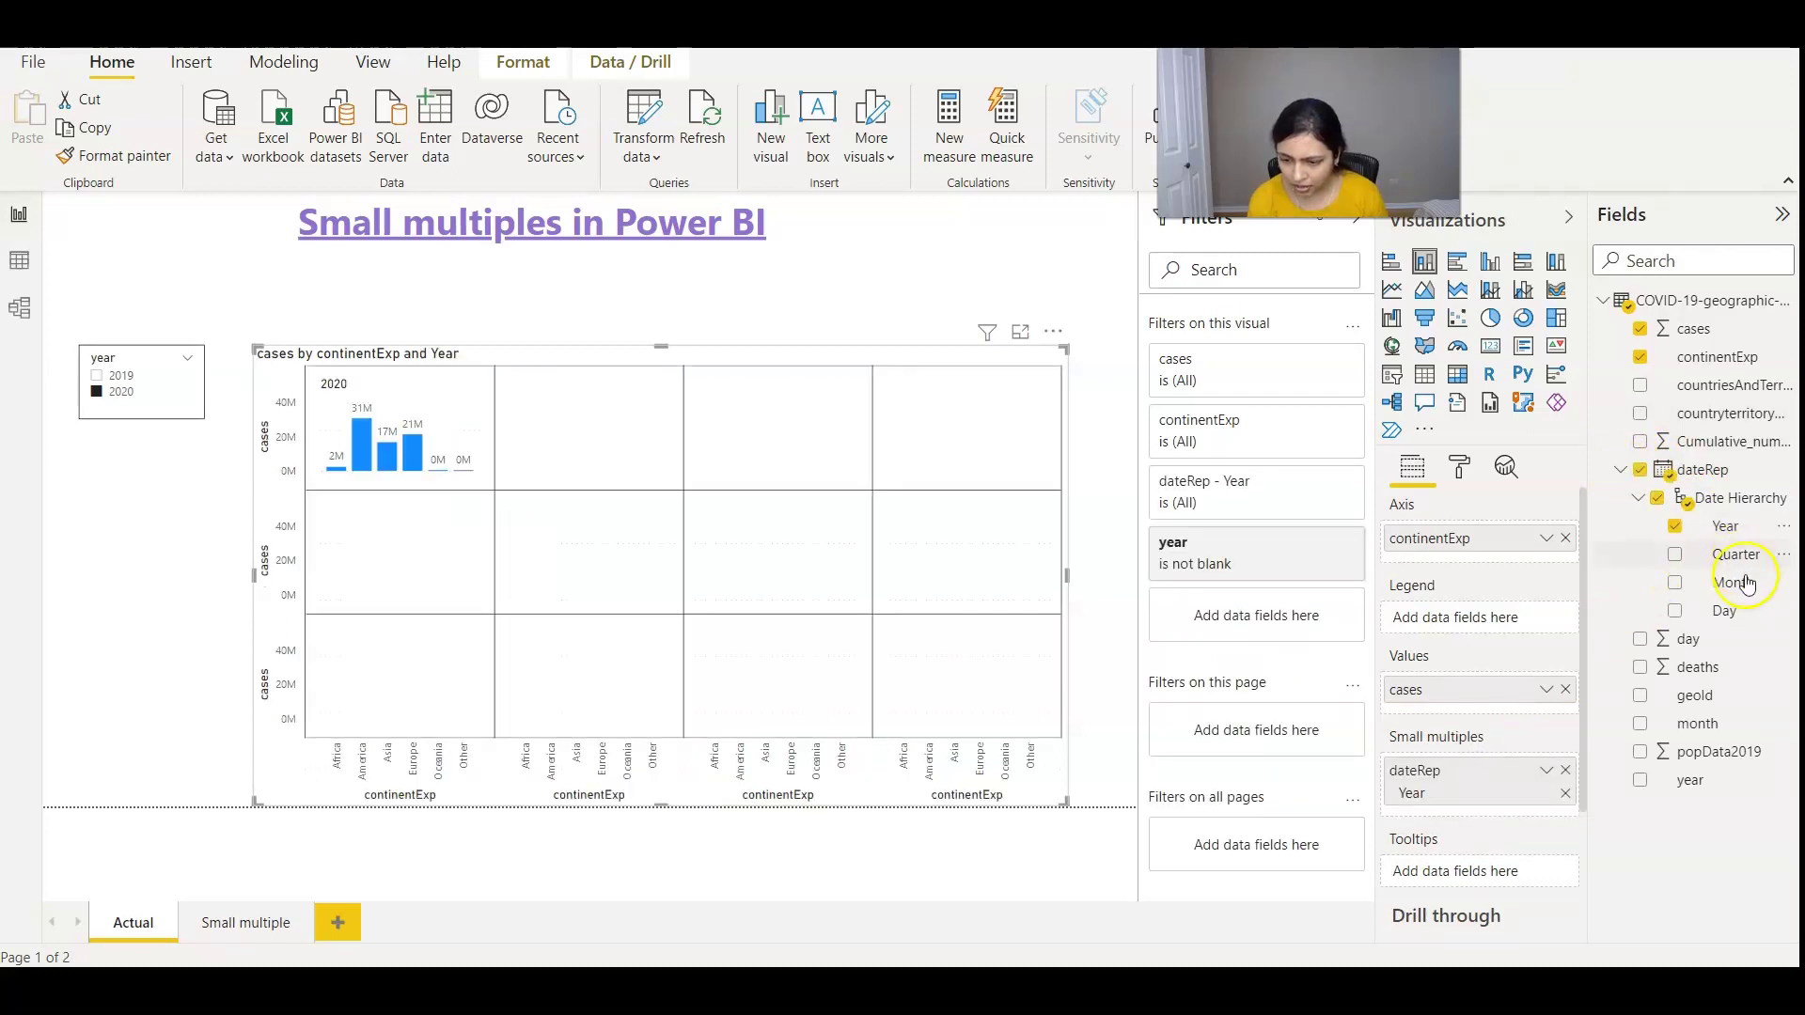
drag(1732, 582, 1502, 800)
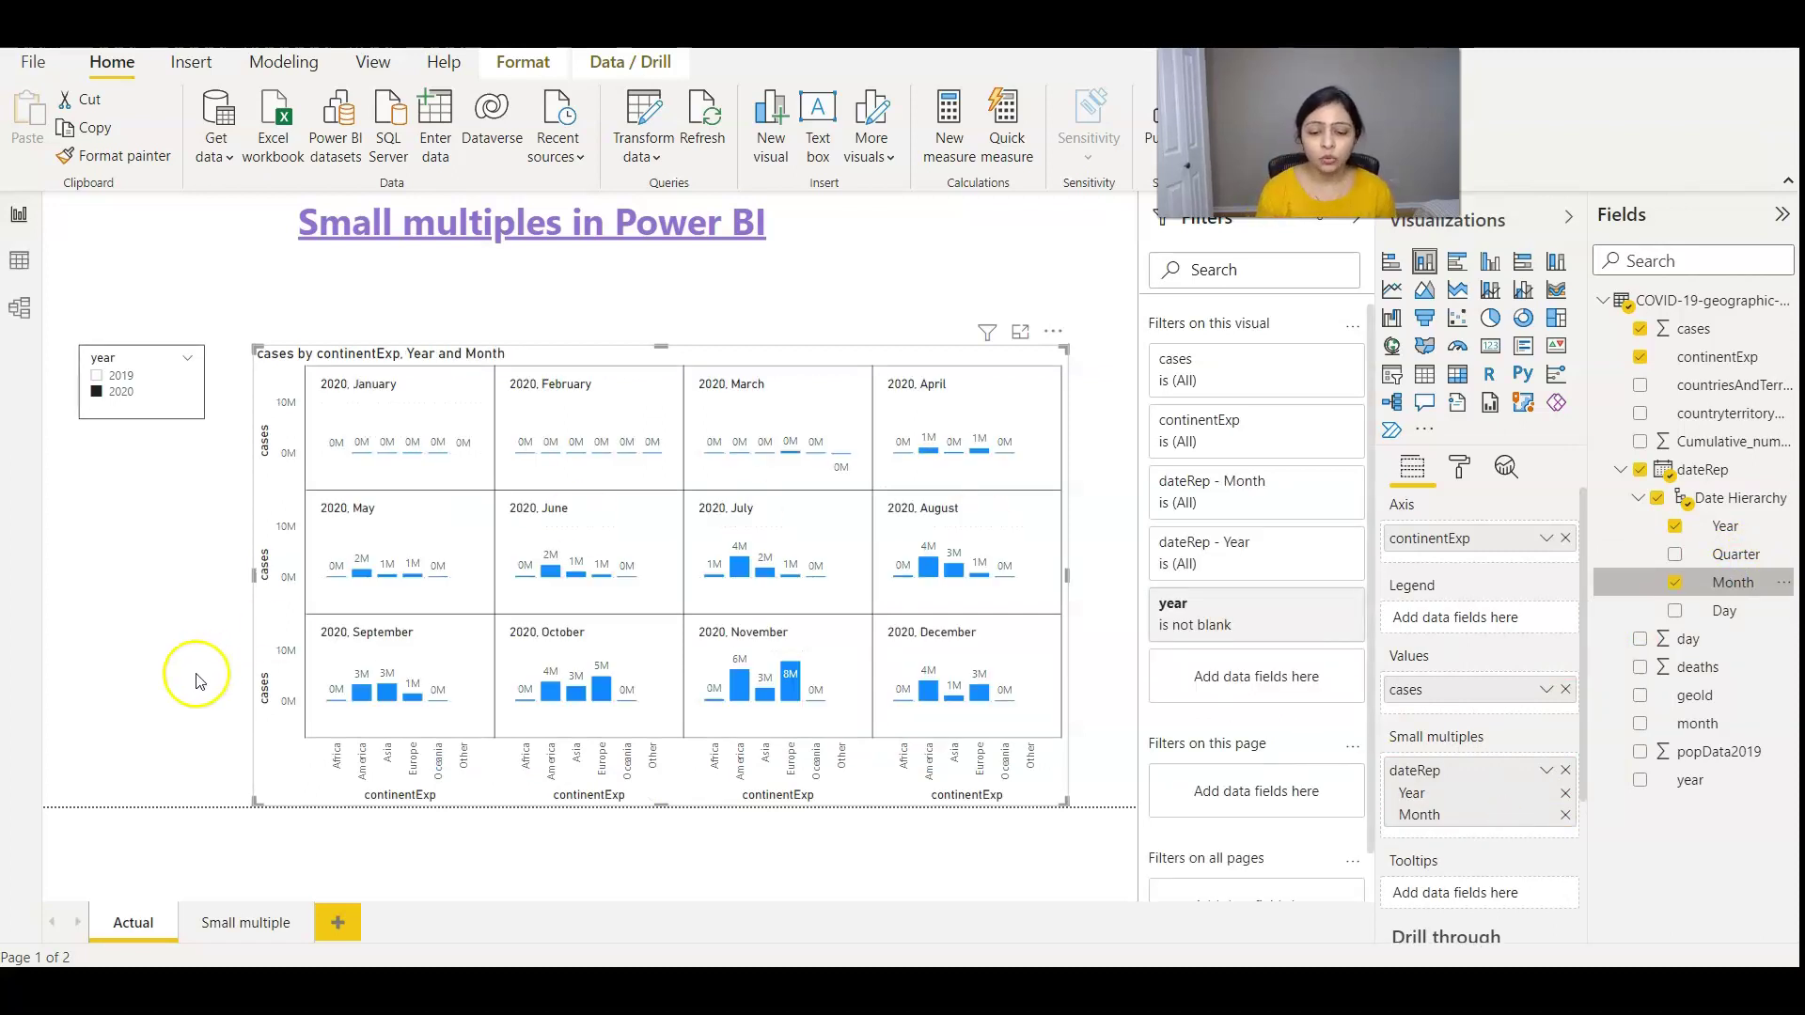
click(627, 407)
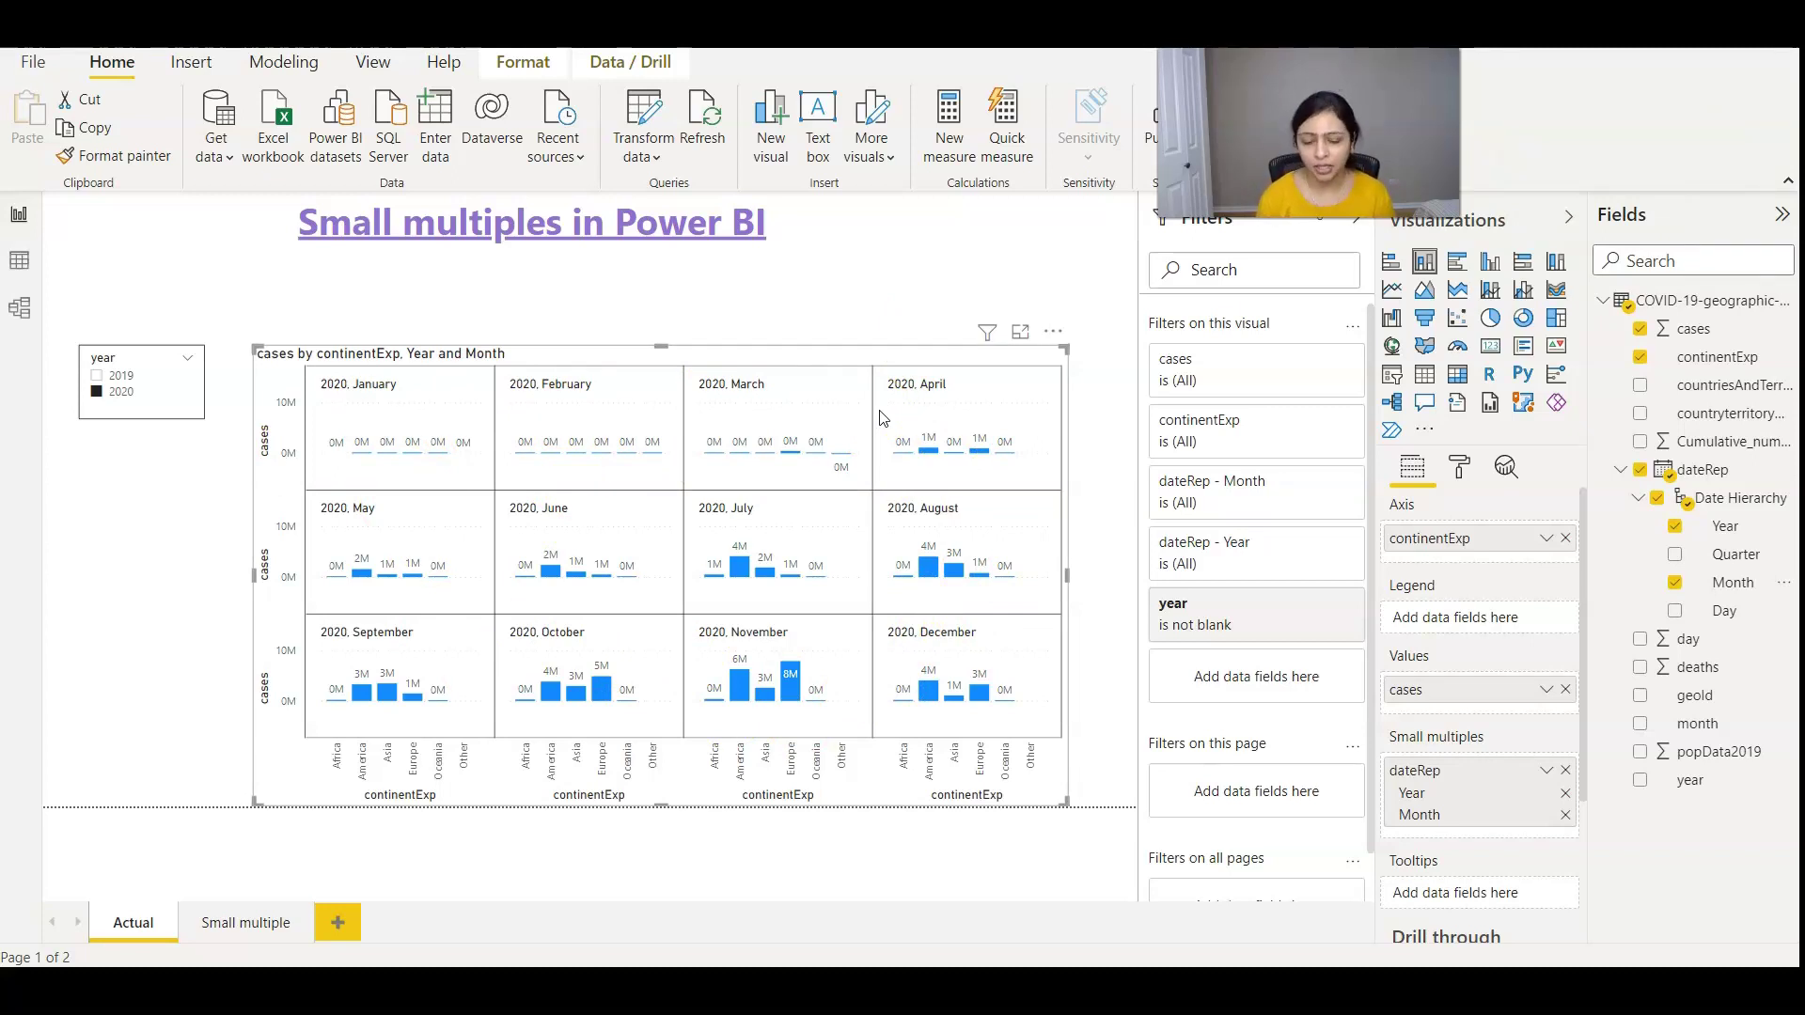
click(109, 383)
click(520, 365)
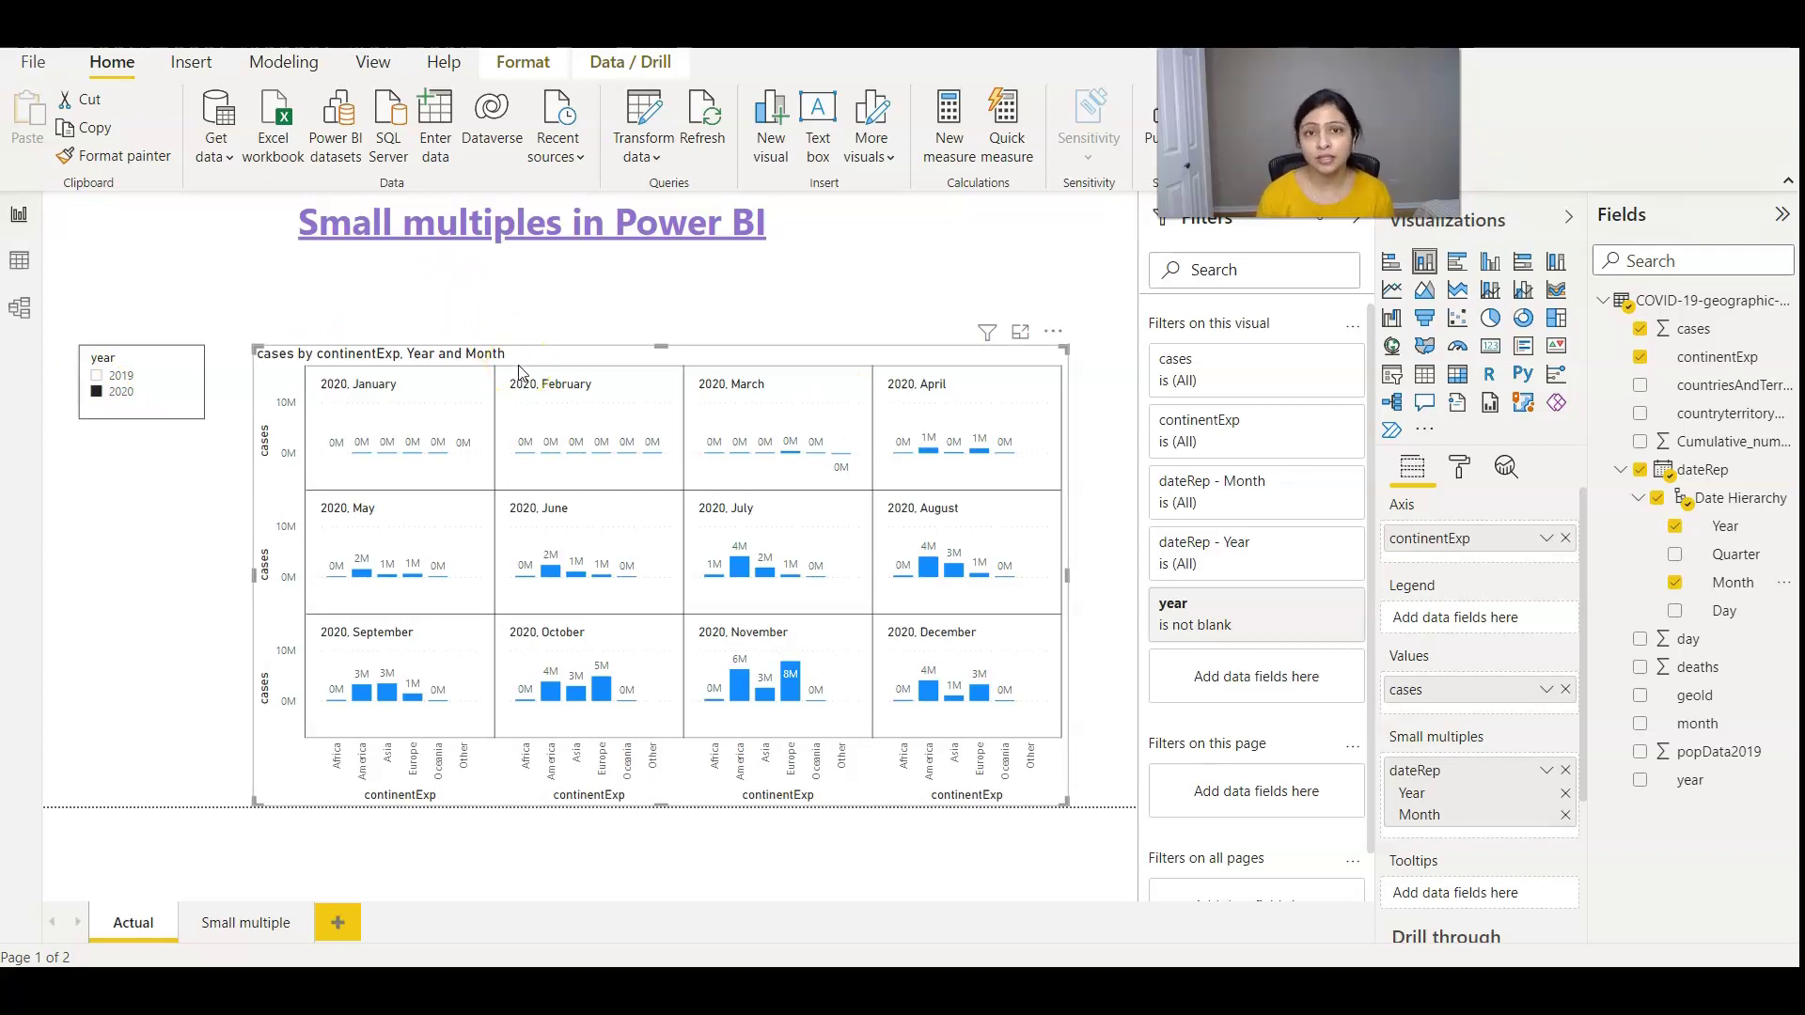
click(848, 487)
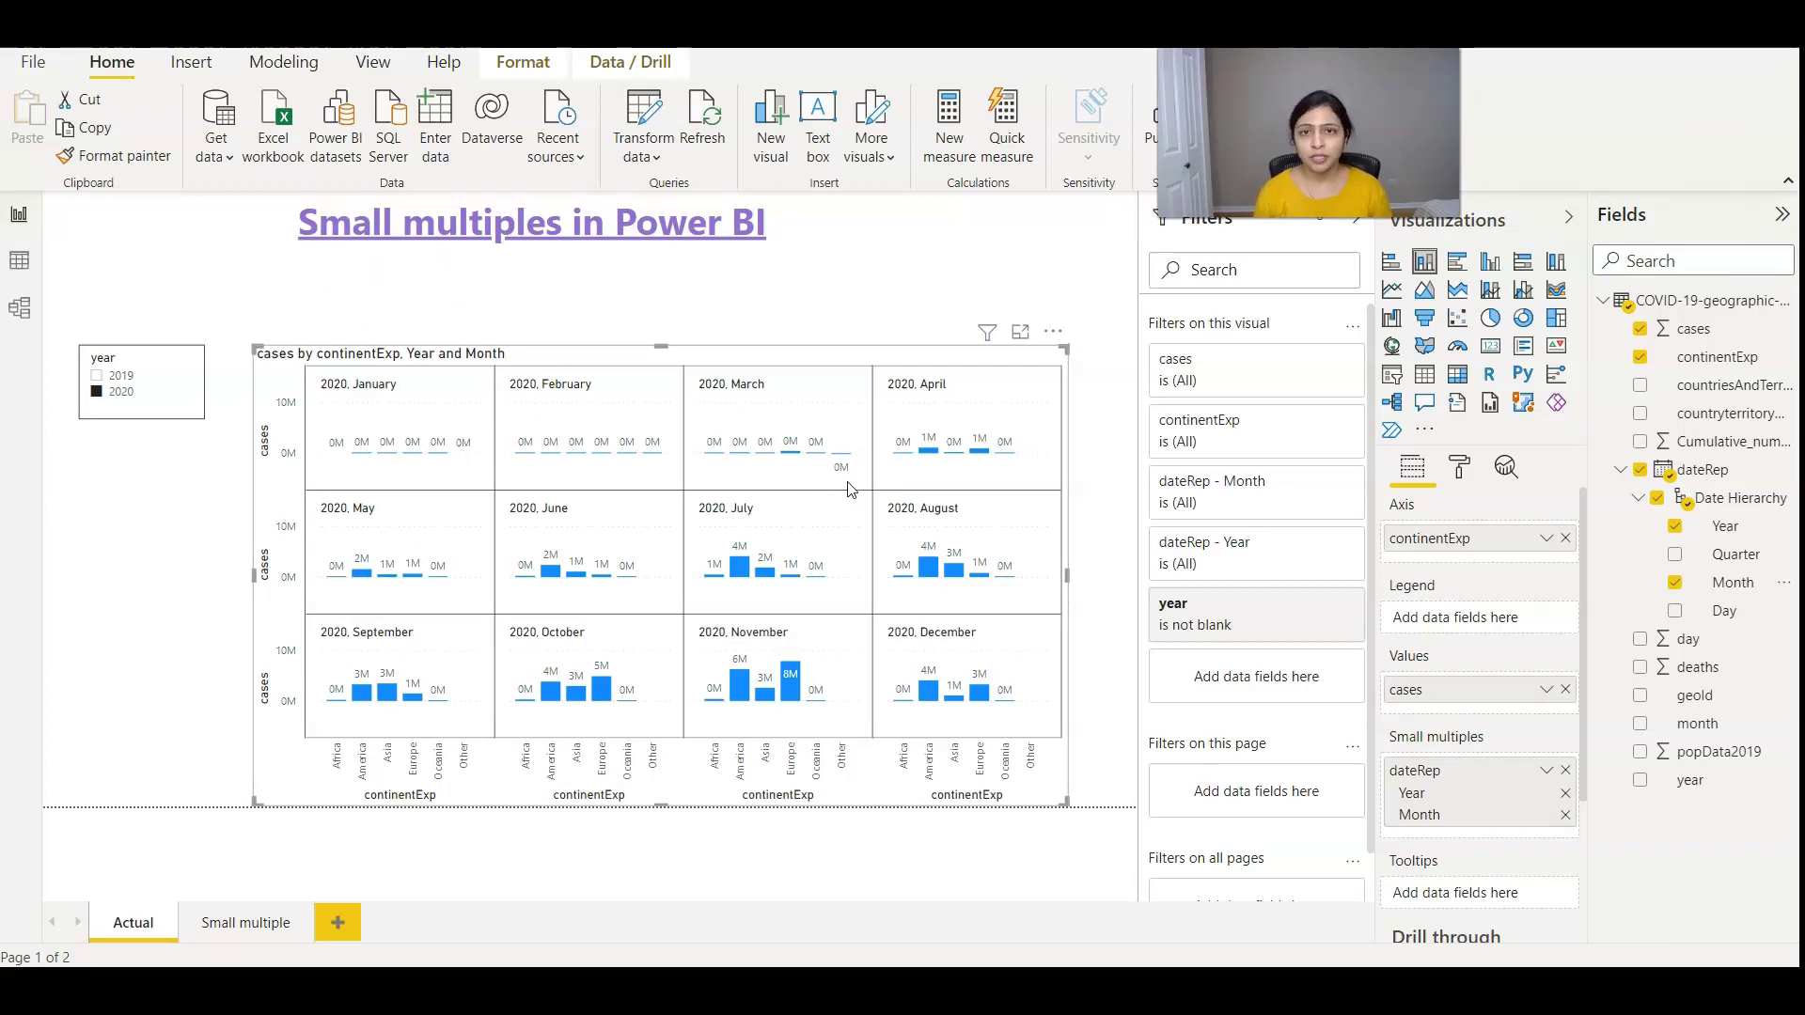
click(980, 452)
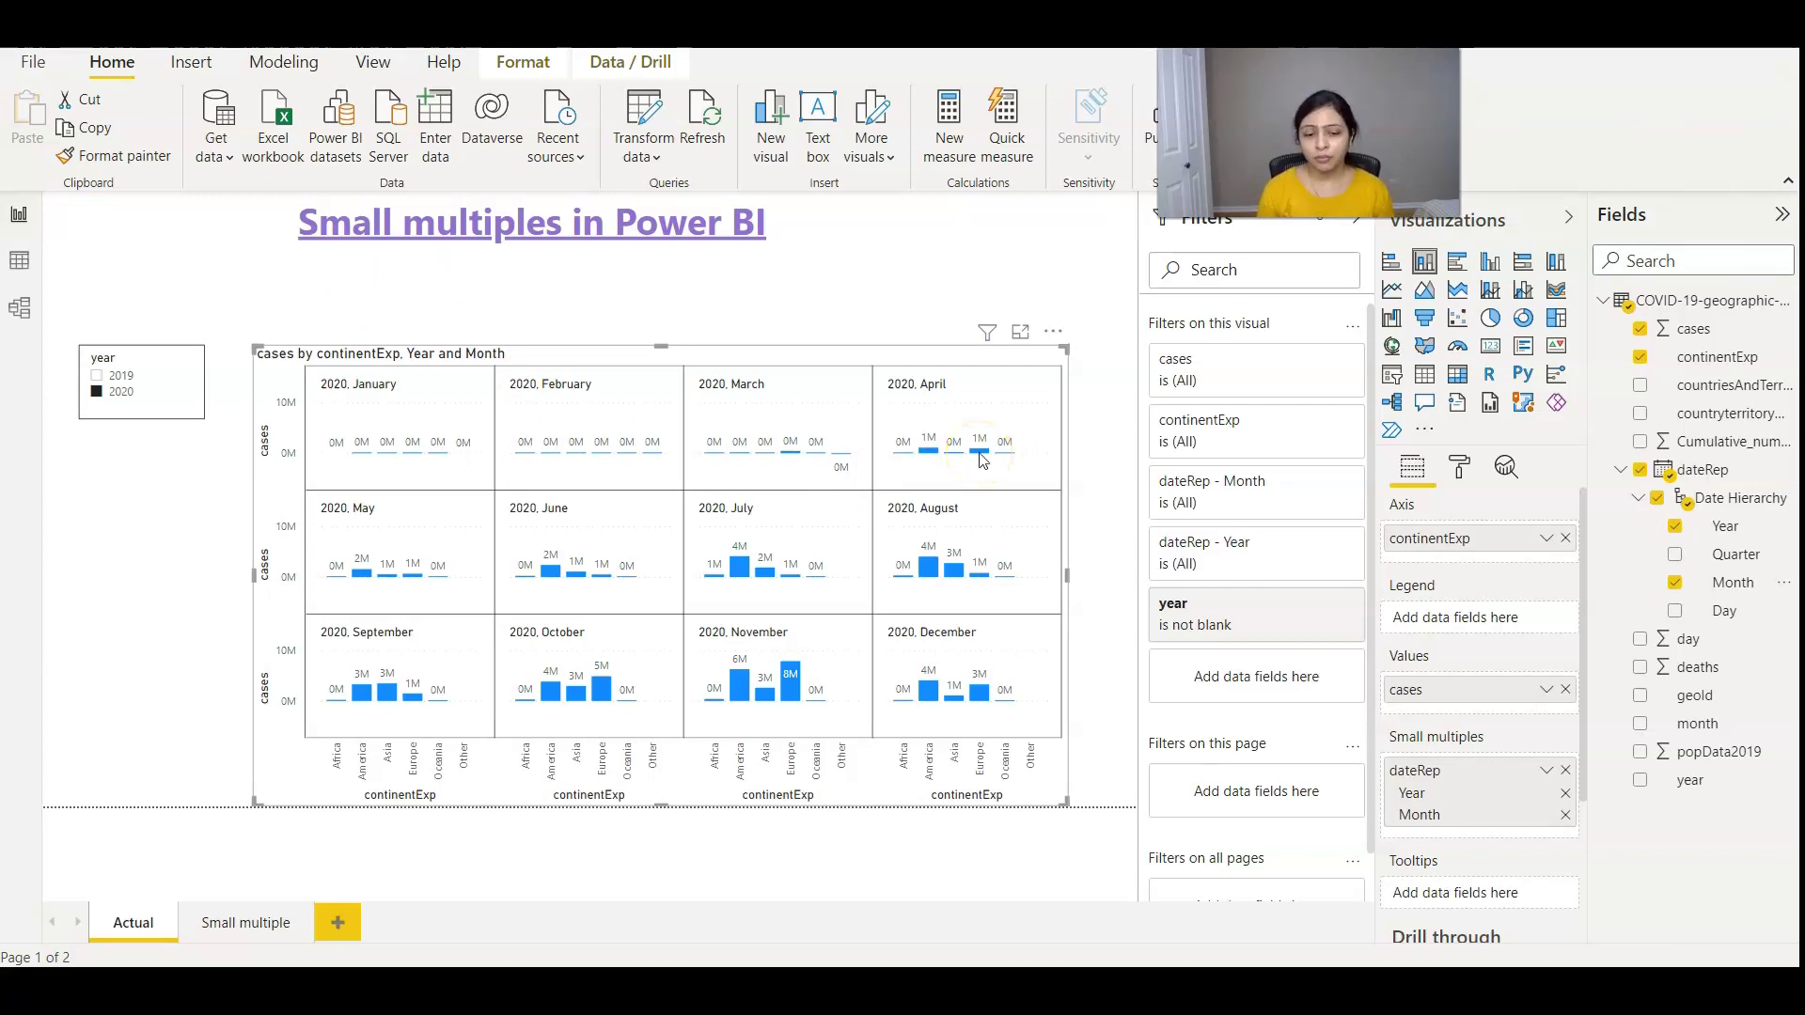